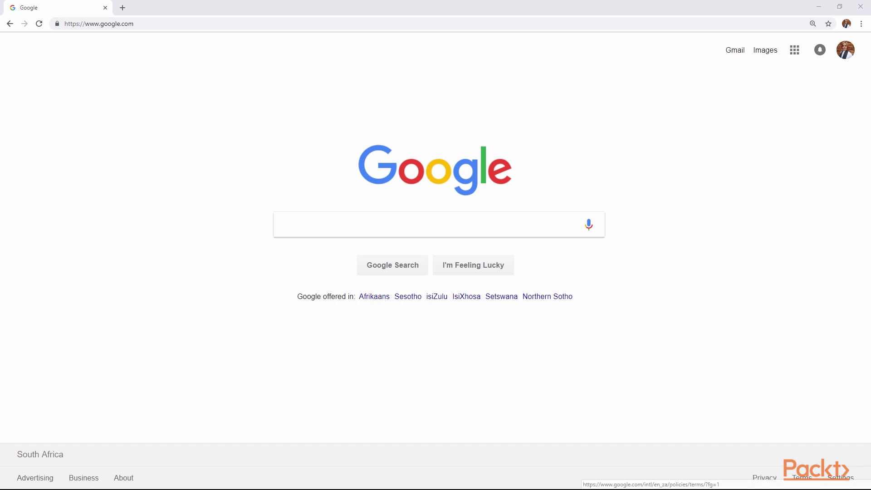
Search Google for 'gsd dog' by picking it from the suggestions for 'gsd'
click(282, 224)
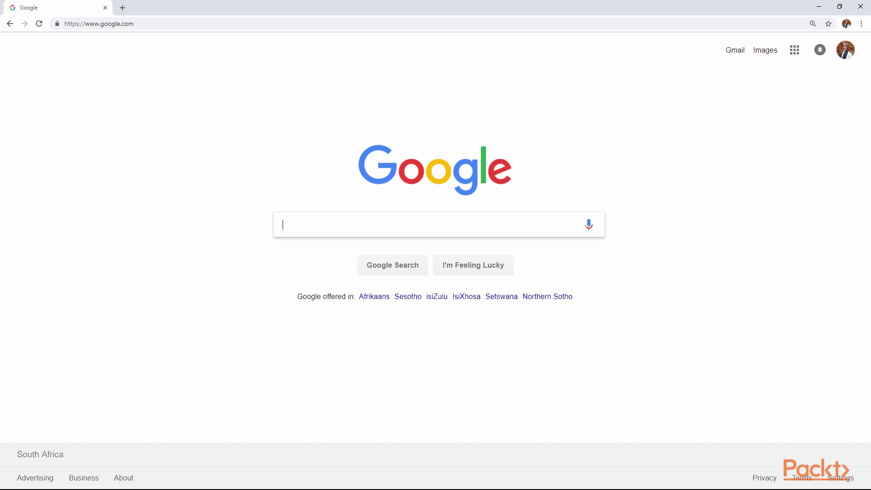
text(gsd)
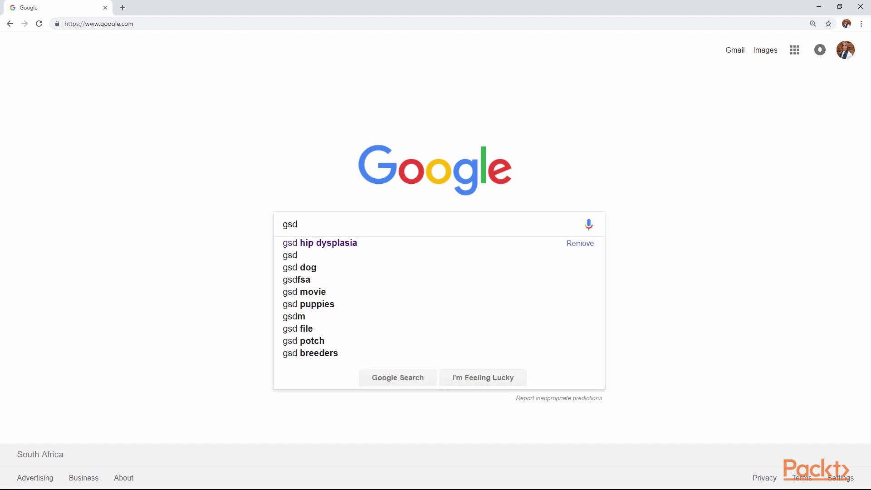
key(Down)
key(Down)
key(Down)
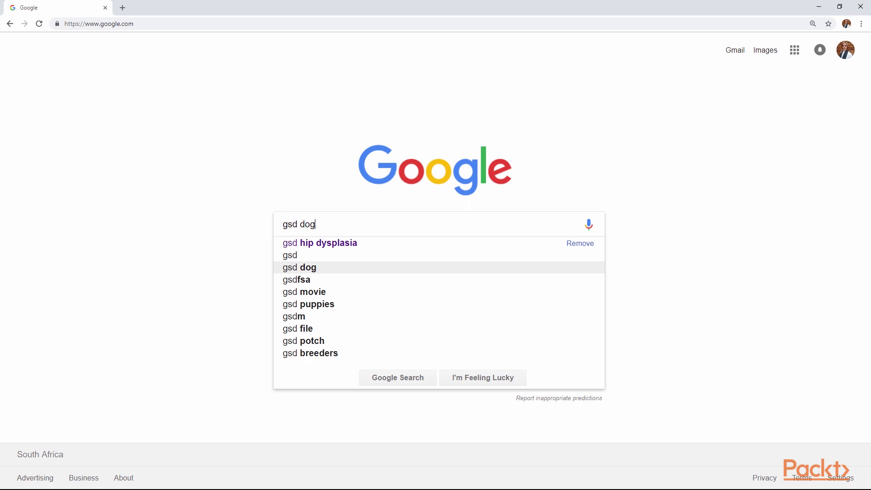
key(Return)
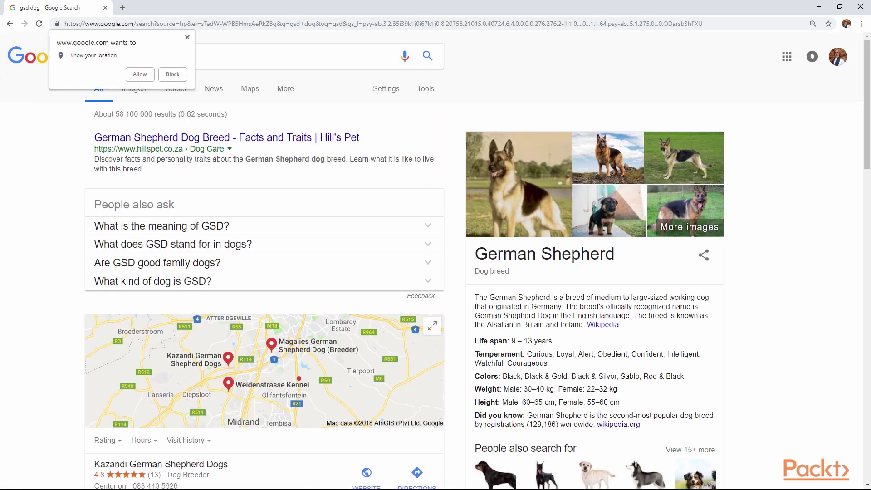
scroll(435, 254, down, 5)
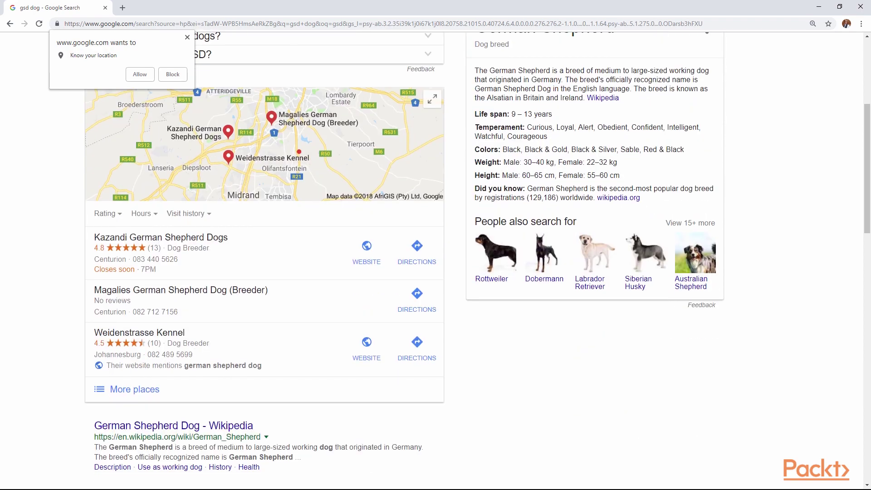
scroll(264, 272, down, 5)
scroll(263, 272, down, 5)
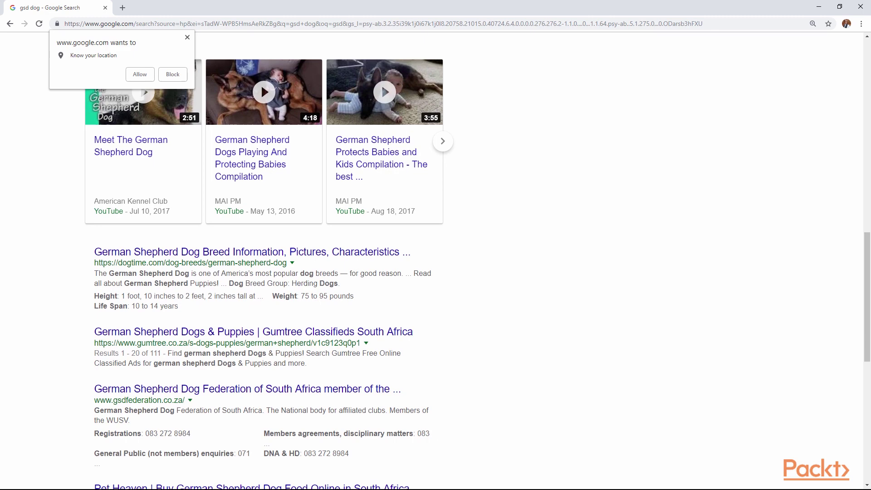
scroll(261, 83, down, 5)
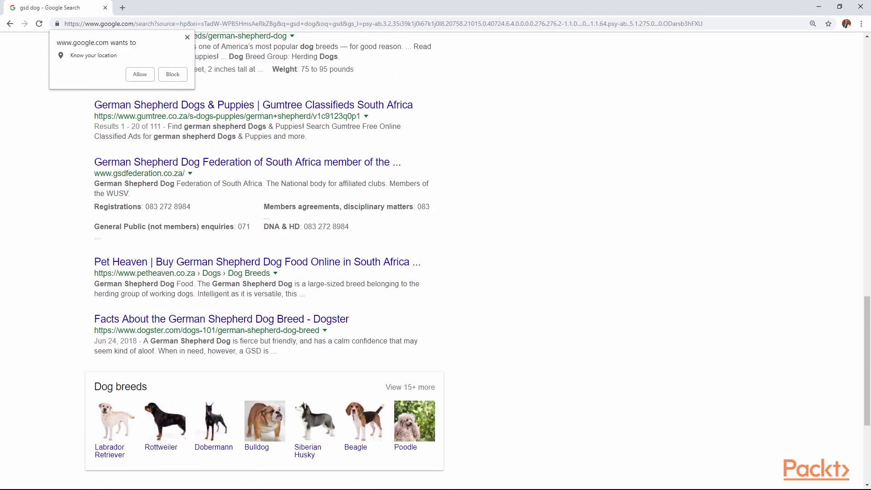
scroll(260, 256, down, 4)
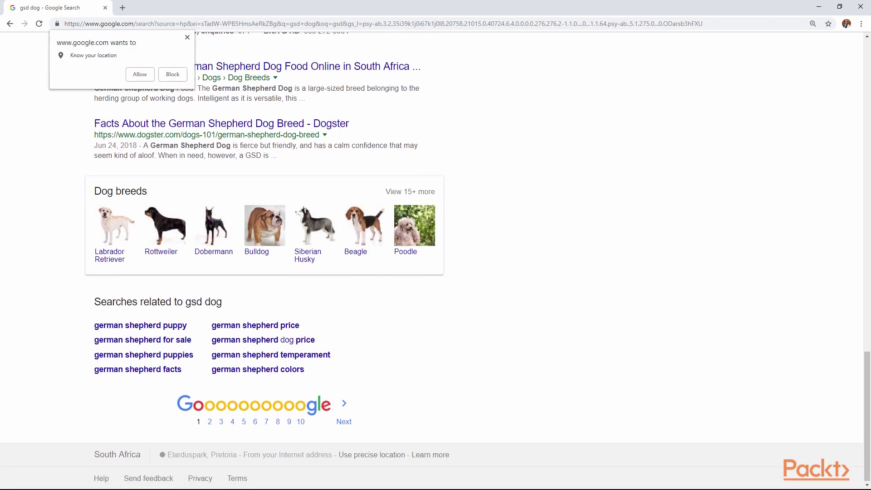
scroll(265, 260, up, 9)
scroll(265, 261, up, 14)
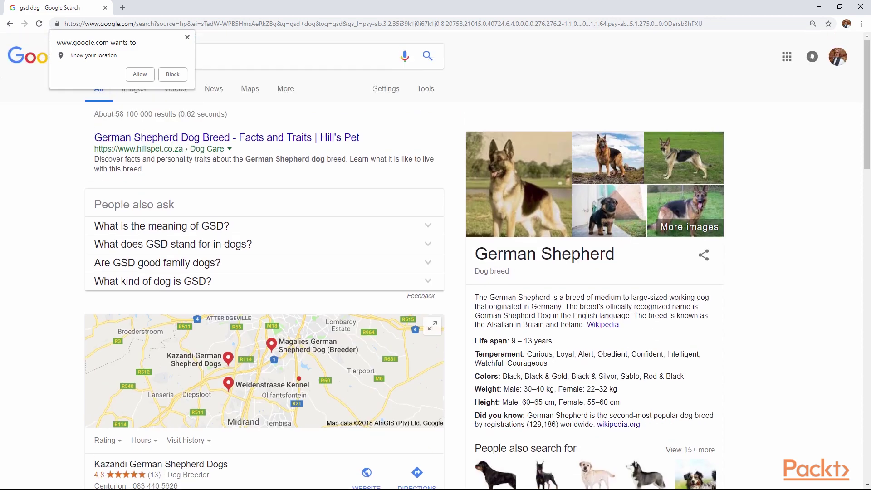
Append 'site:co.za' to the 'gsd dog' query and rerun it for South African results
click(128, 56)
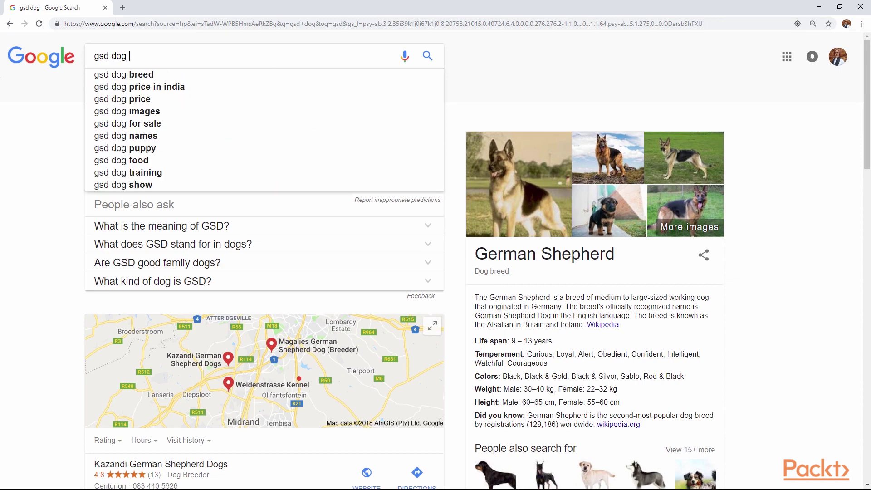
text(site)
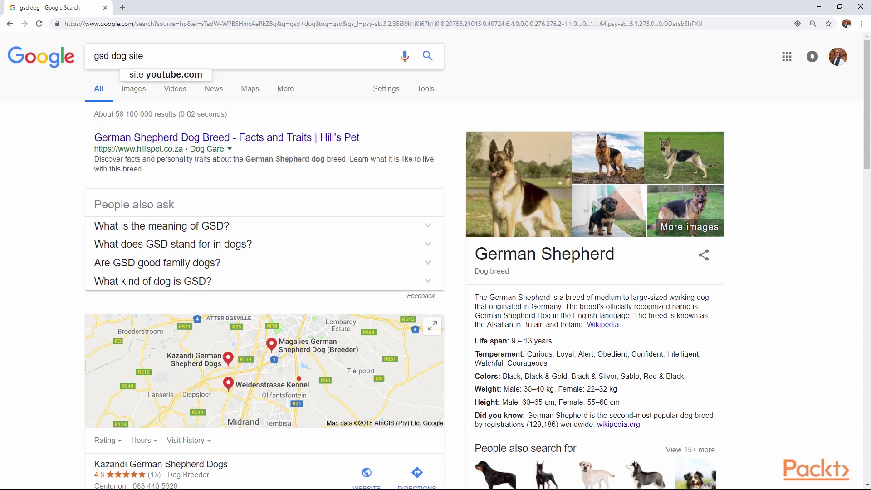
text(:co.z)
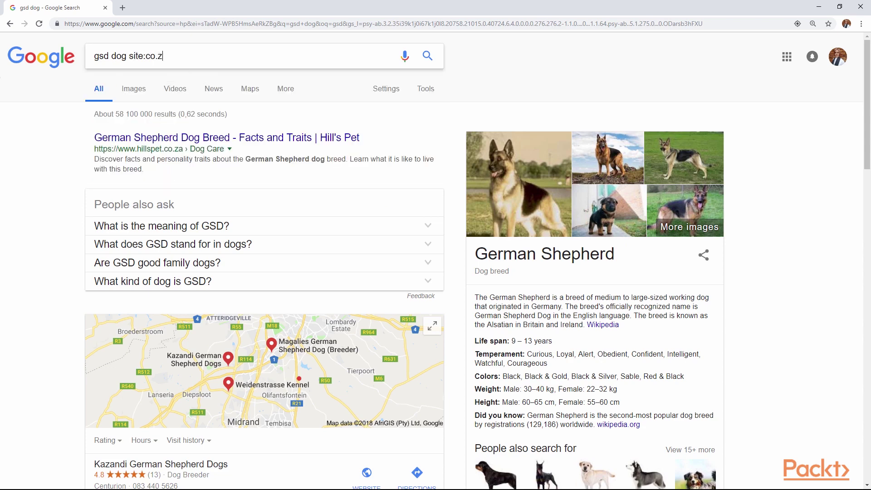
text(a)
key(Return)
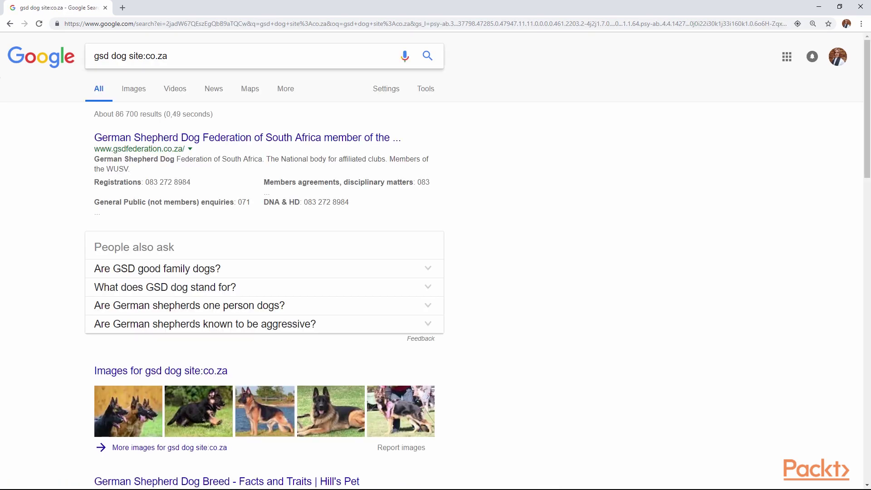
scroll(235, 313, down, 5)
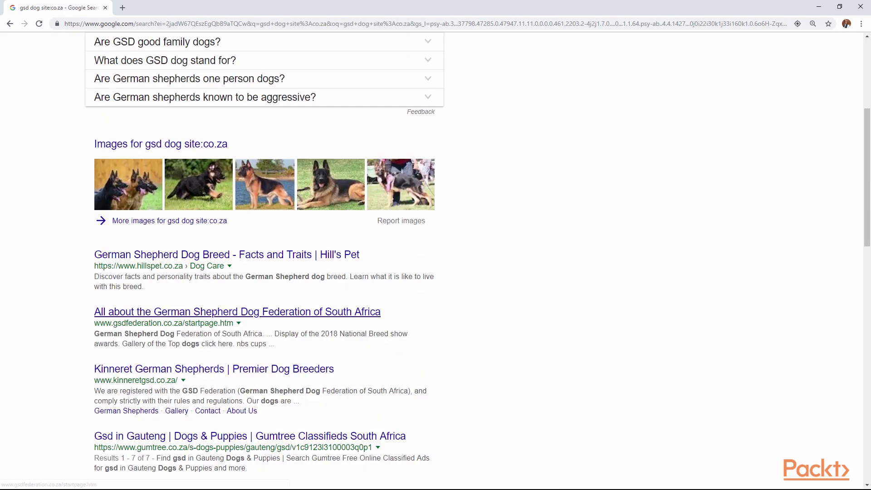
scroll(236, 313, down, 3)
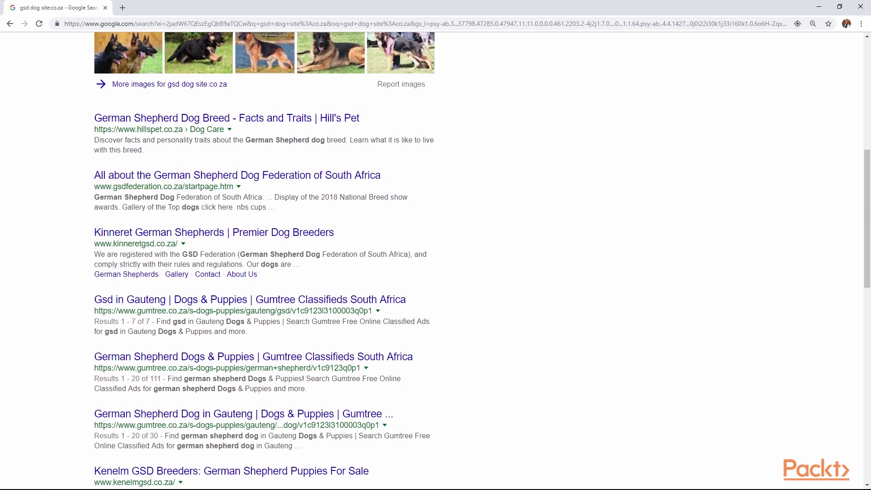
scroll(218, 270, down, 7)
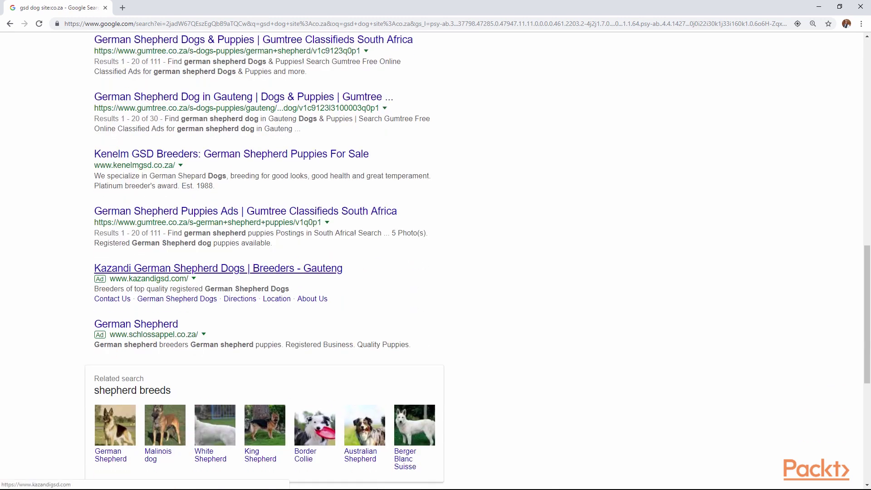
scroll(206, 320, down, 5)
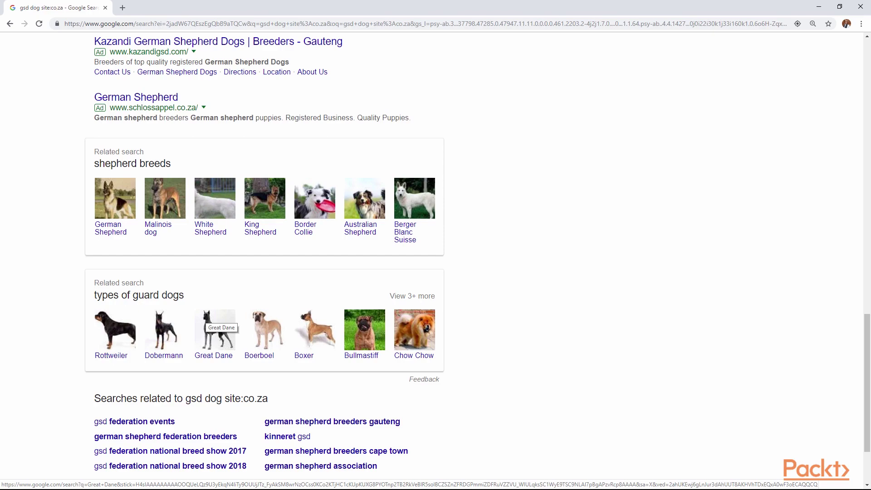
scroll(207, 320, up, 20)
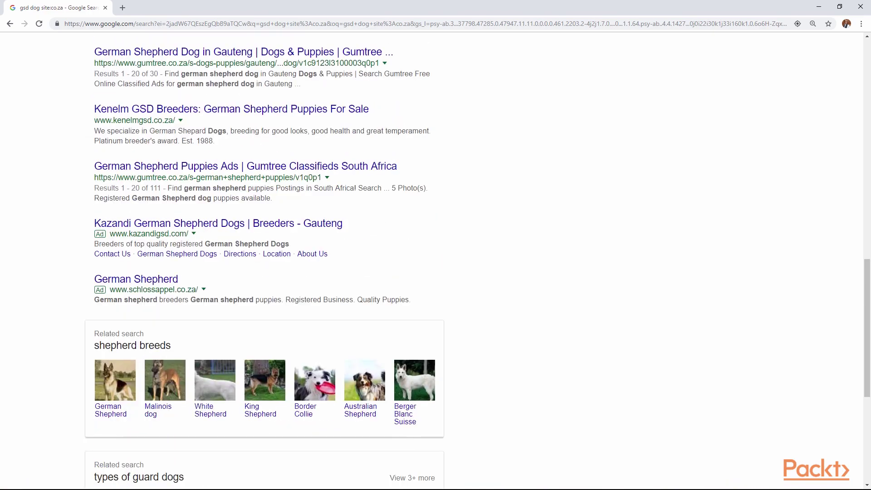
scroll(264, 260, up, 3)
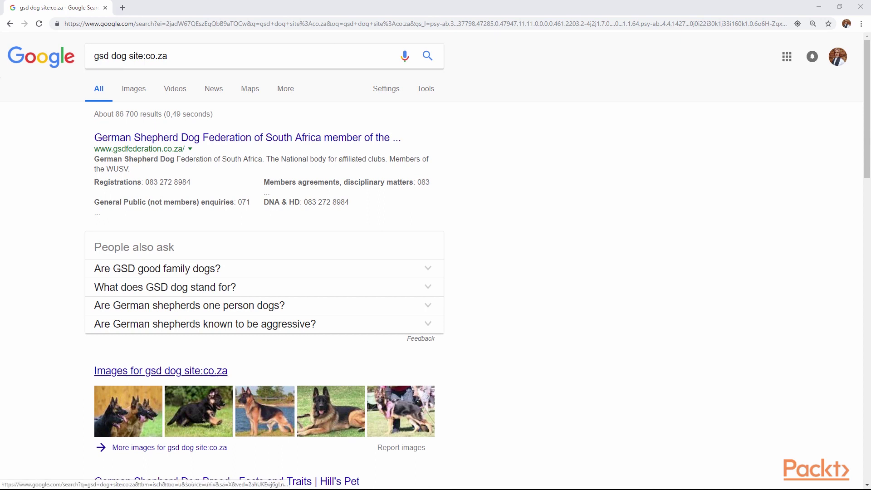
Replace the search query with the pasted dork 'inurl:php?id='
click(132, 56)
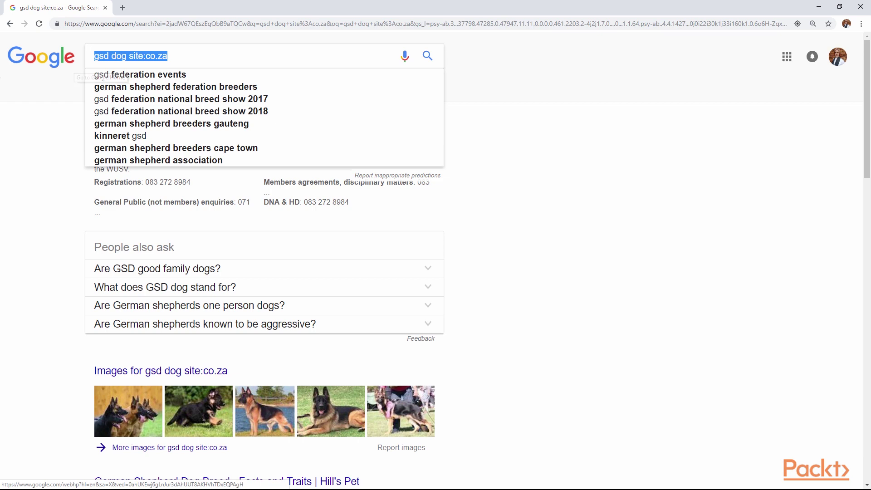
text(inurl:php?id=)
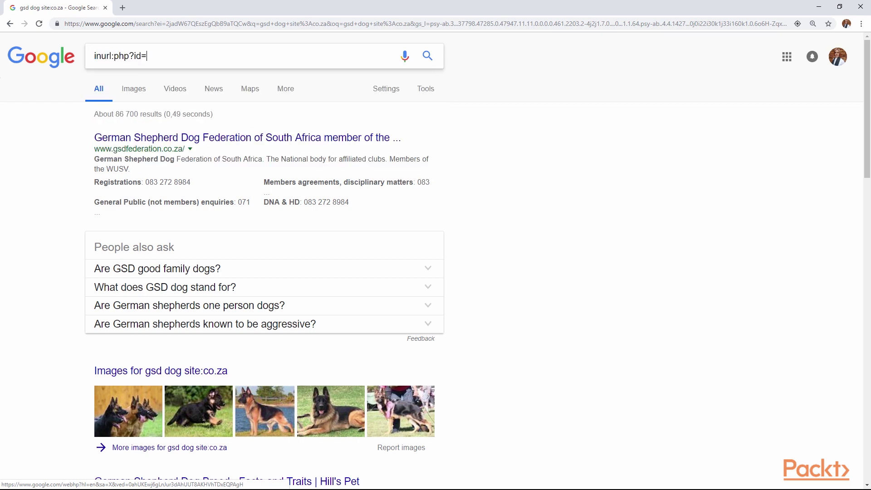
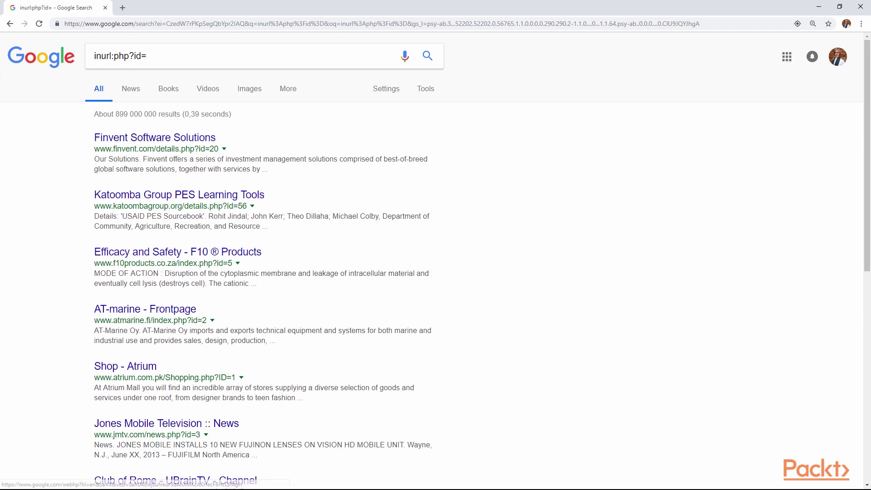
Append 3 to the search box query so it reads inurl:php?id=3, and dismiss the suggestions
click(147, 55)
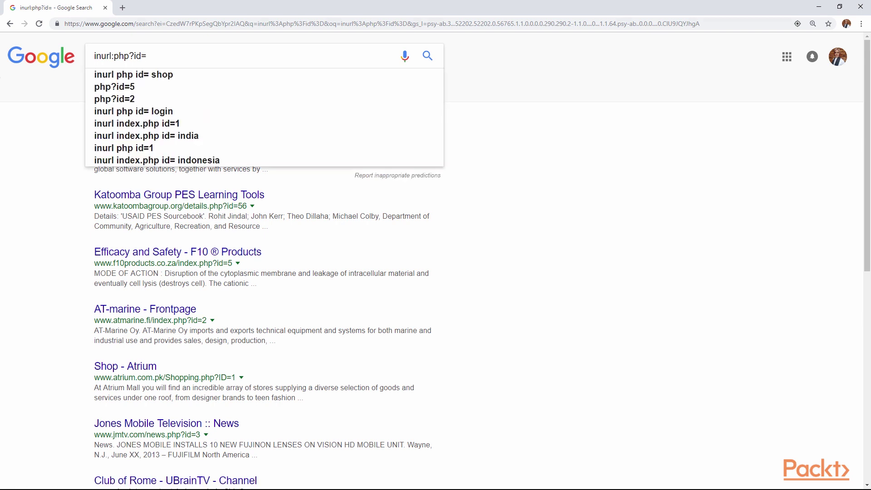
text(3)
key(Return)
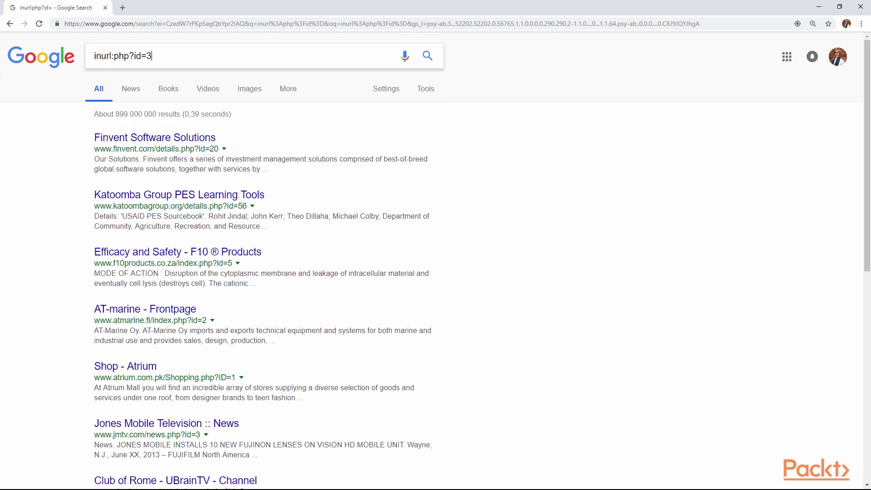
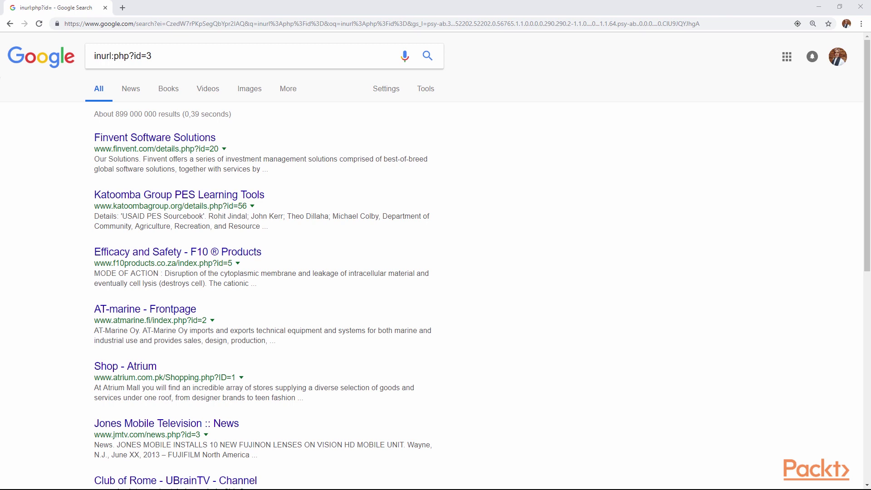
Replace the inurl:php?id=3 query with intext:harley-davidson-for-sale to show about 2,270,000 results
drag(200, 57, 64, 63)
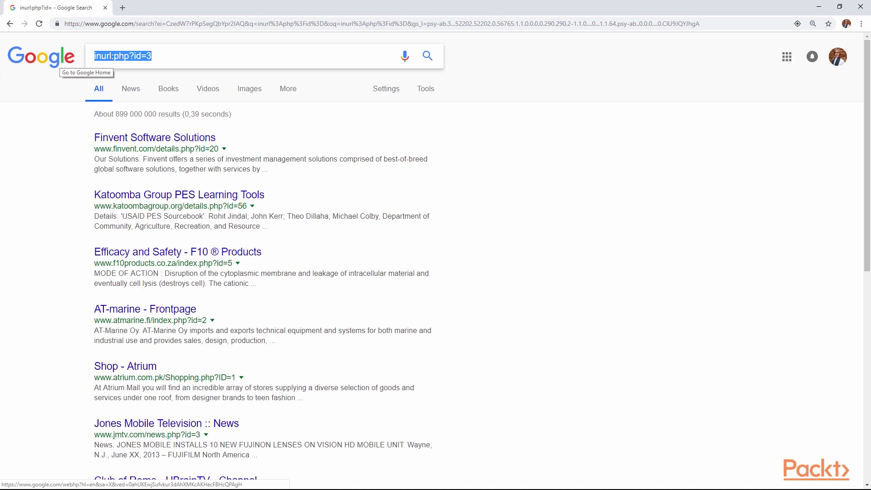
text(intext:harley-davidson-for-sale)
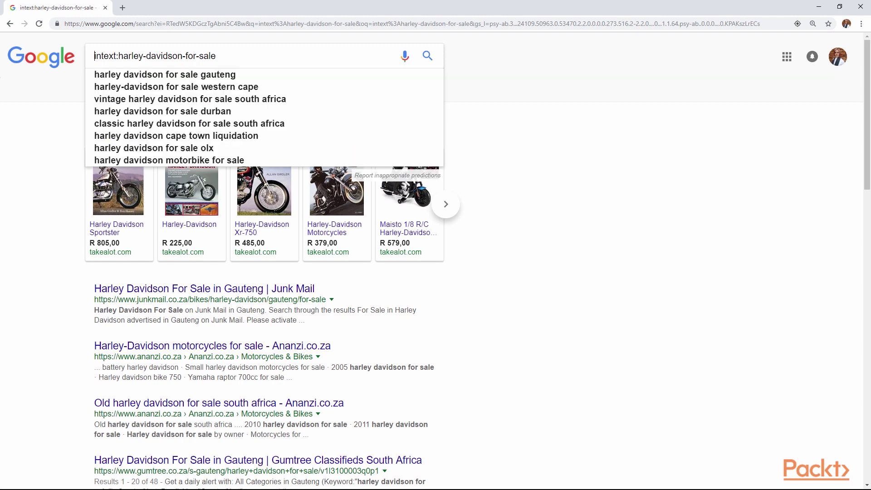
Search allintext:phone-numbers, showing about 212,000,000 results with a Telephone number panel
key(ctrl+a)
text(allintext:phone-numbers)
key(Escape)
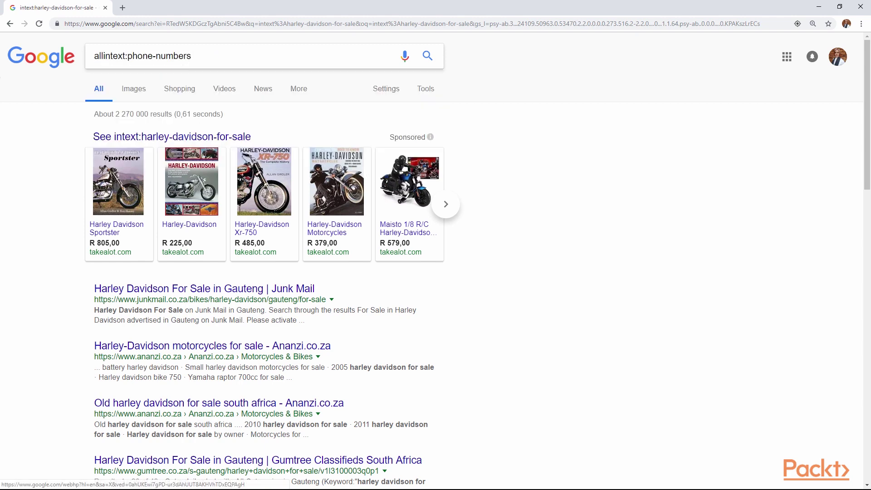
key(Return)
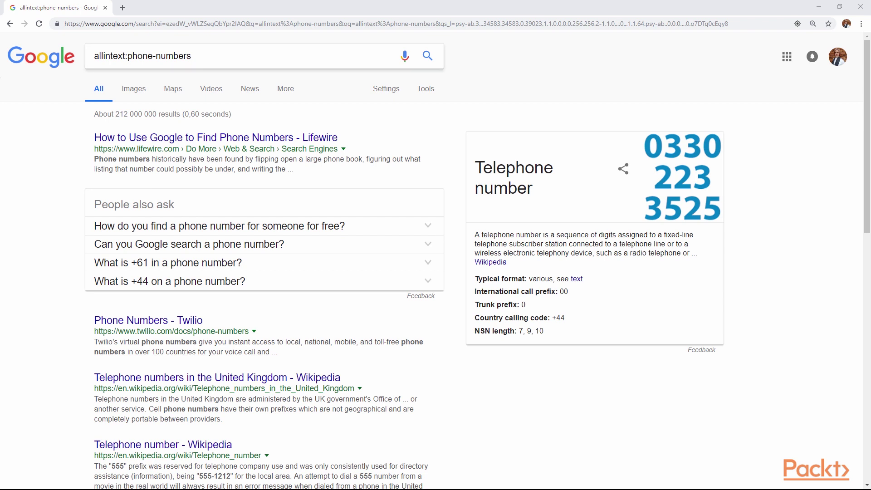
Search filetype:doc secret service for .doc results, then select the query to replace it
drag(192, 56, 93, 56)
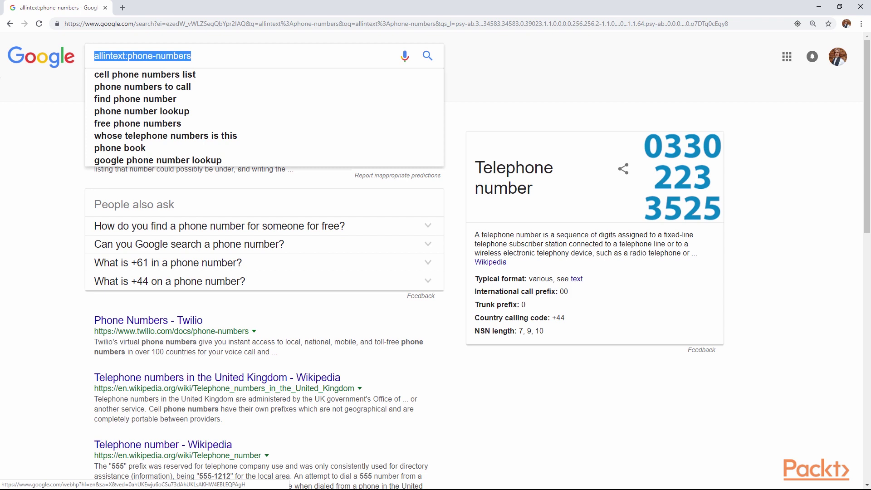
text(filetype:doc secret serice)
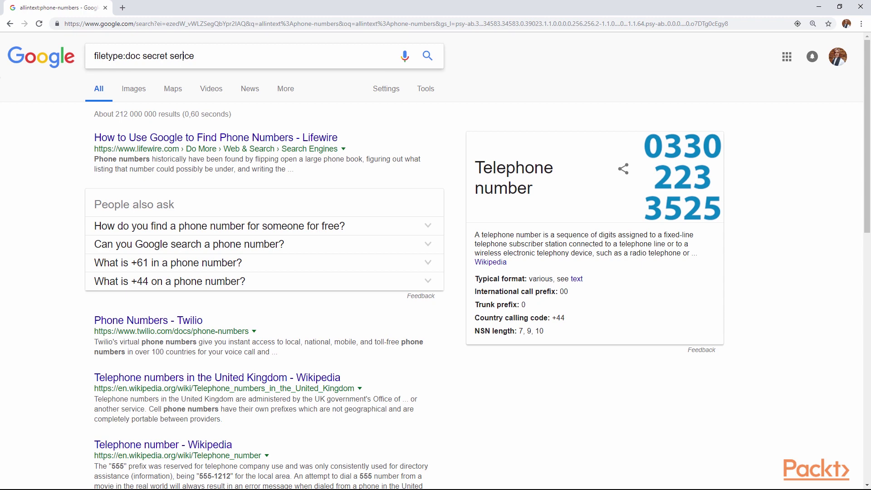
text(v)
key(Return)
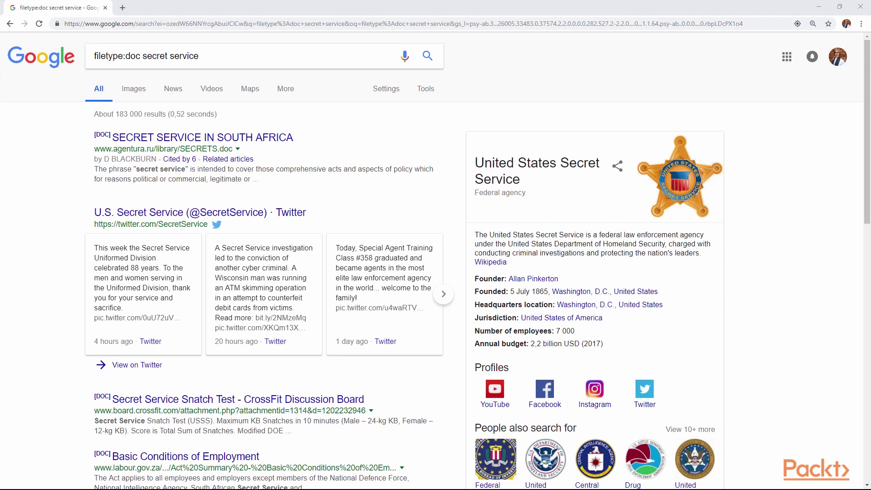
click(145, 56)
key(ctrl+a)
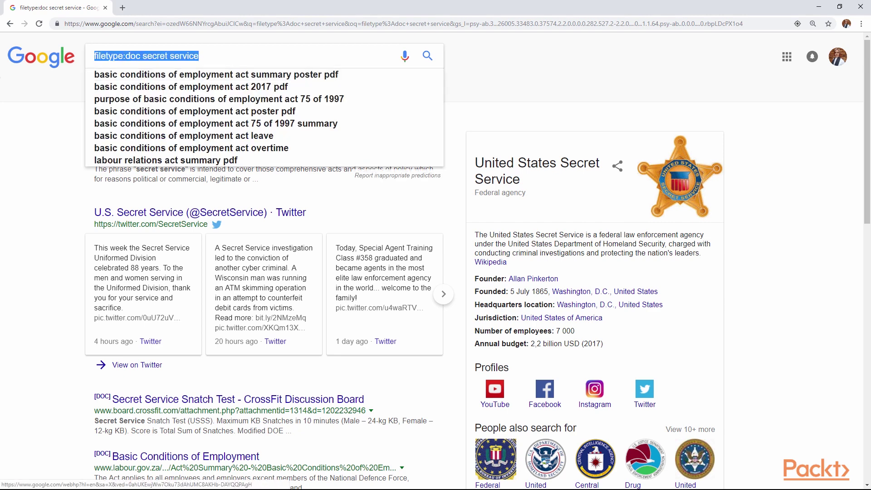
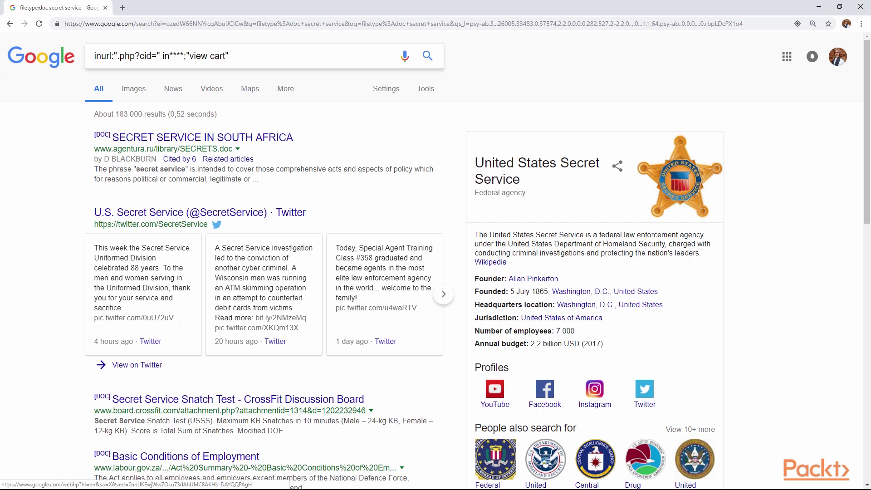
Run the Google search for inurl:".php?cid=" "view cart" to find PHP cart pages
key(Return)
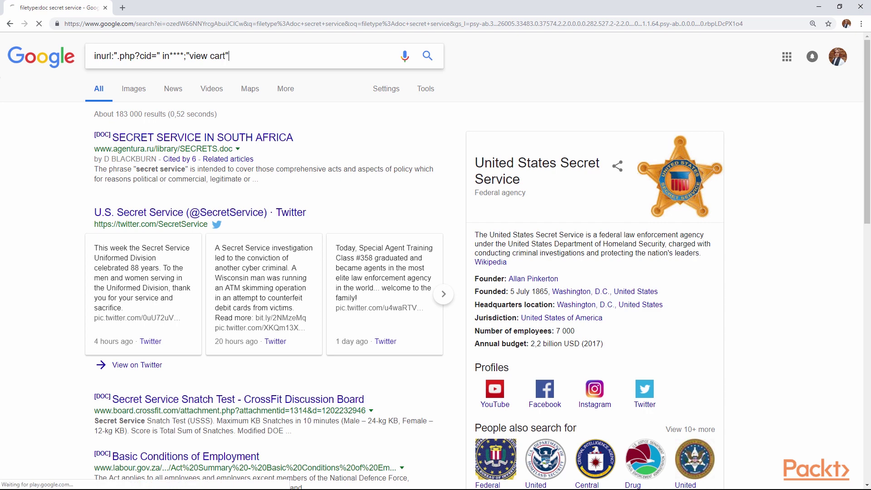
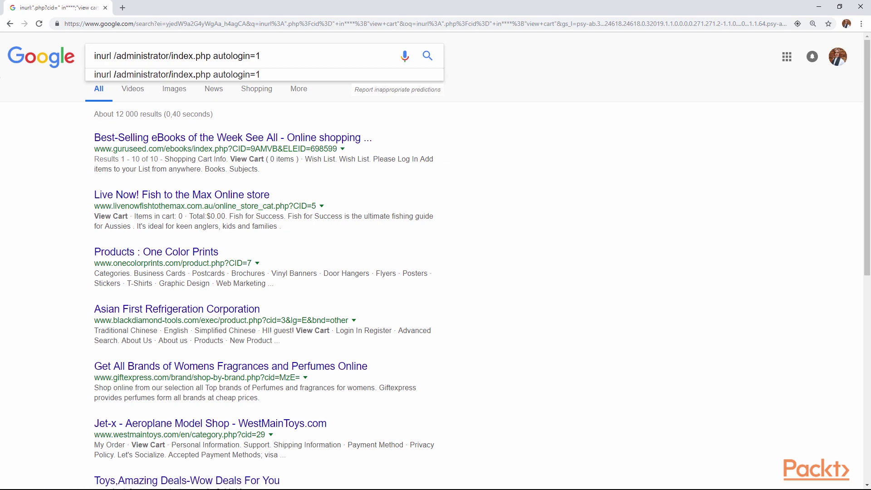
Search Google for 'inurl /administrator/index.php autologin=1', returning about 37,800 exposed admin login results
key(Return)
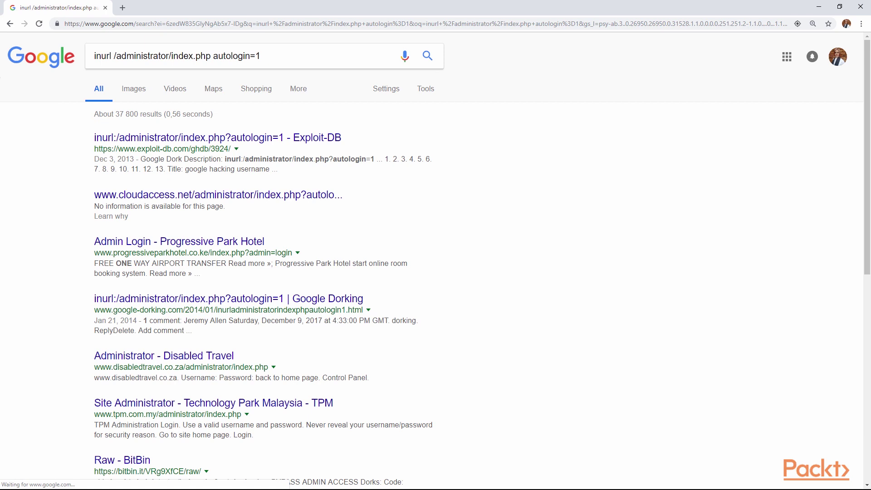
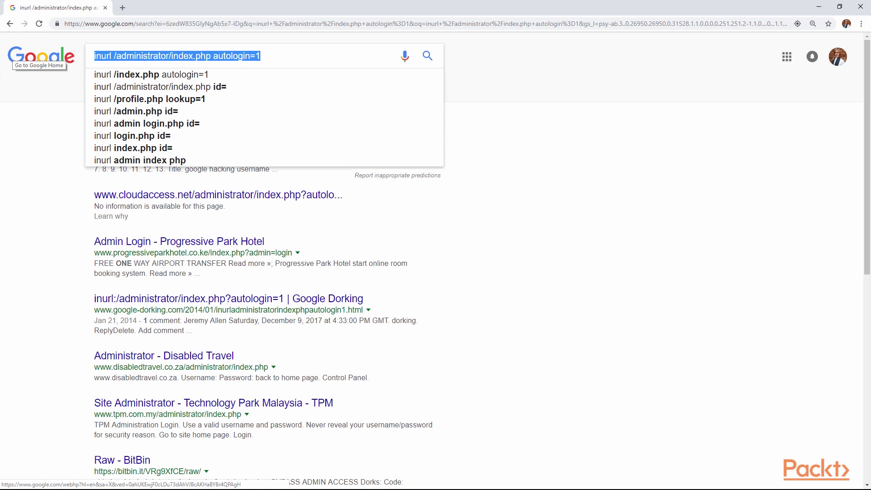
Replace the old autologin dork query in the Google search box with 'exploit'
key(Escape)
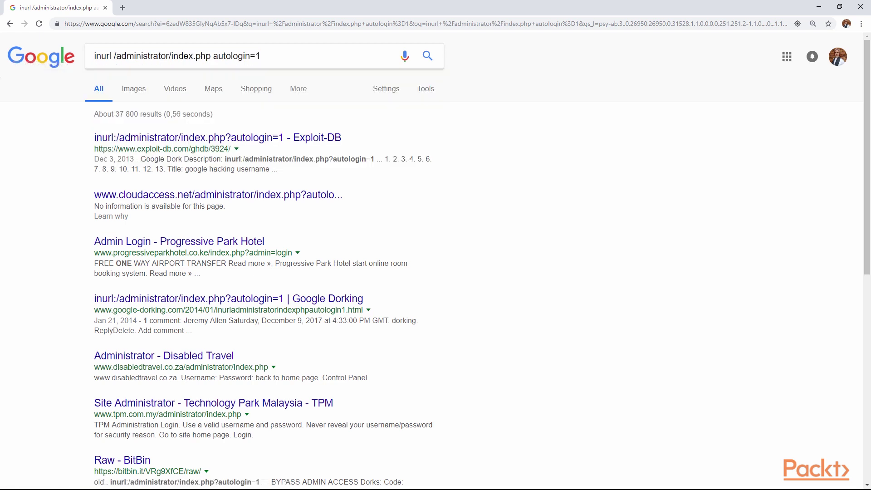
key(ctrl+a)
text(e)
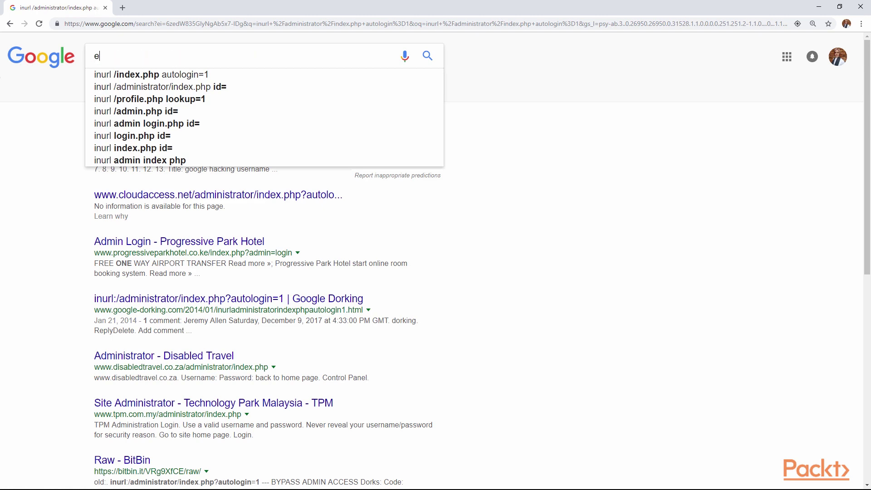
text(xploit)
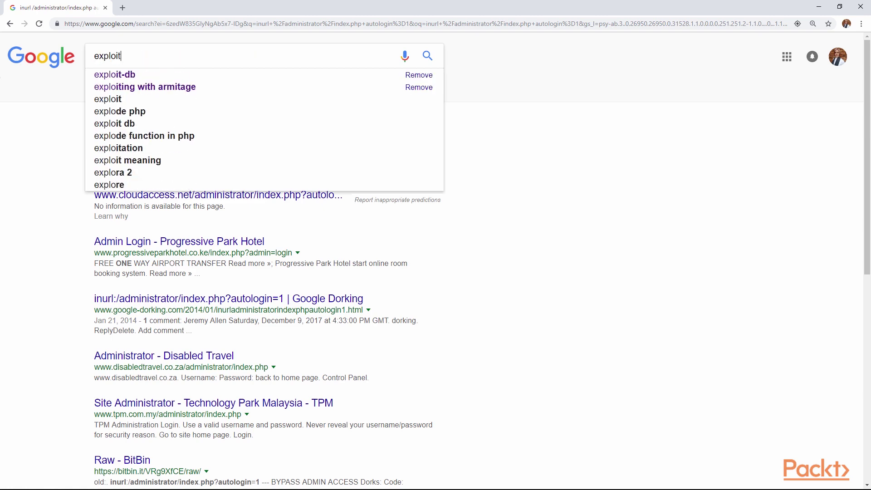
Search for the exploit-db suggestion and browse exploit-db.com's latest remote, web application, local and DoS exploits
key(Down)
key(Return)
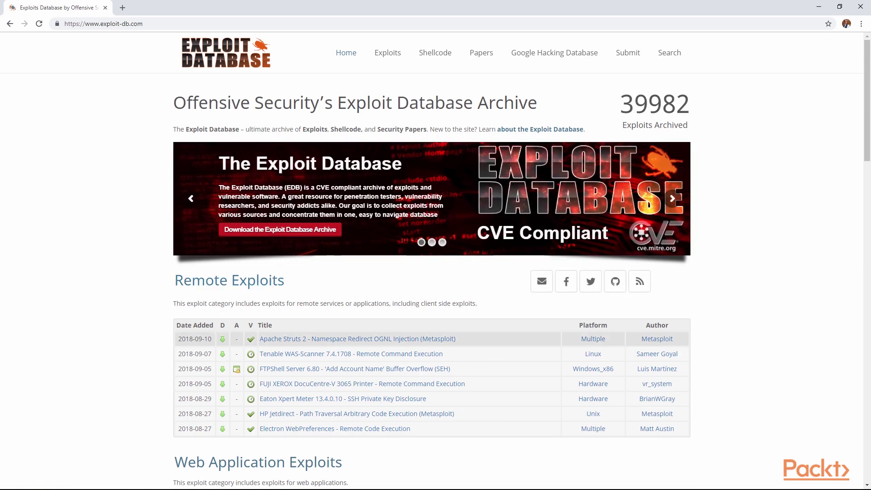
scroll(354, 339, down, 4)
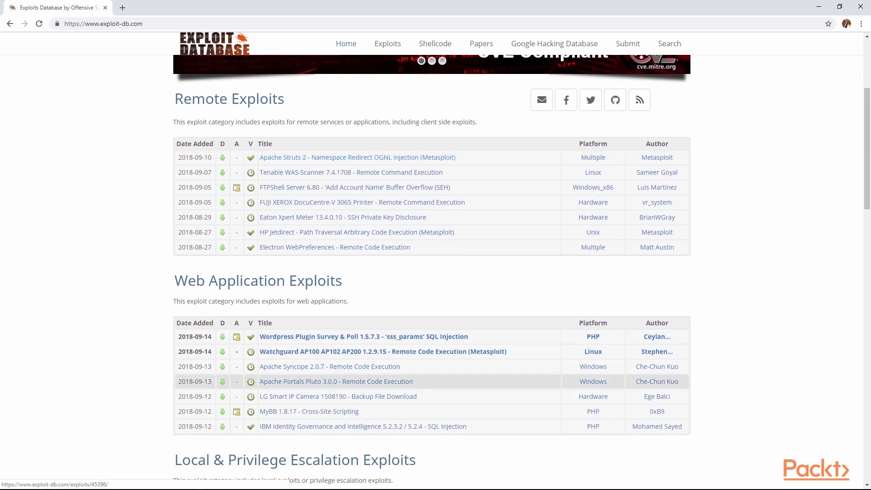
scroll(353, 252, down, 3)
scroll(354, 379, down, 1)
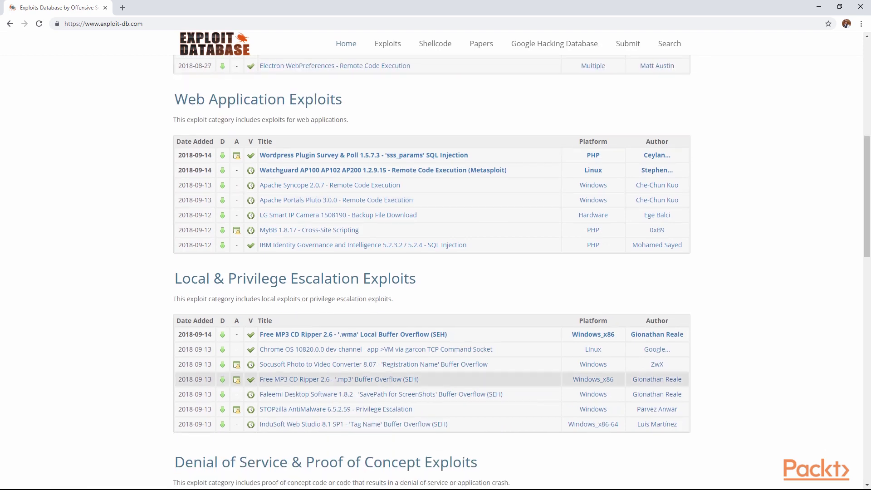
scroll(354, 379, down, 3)
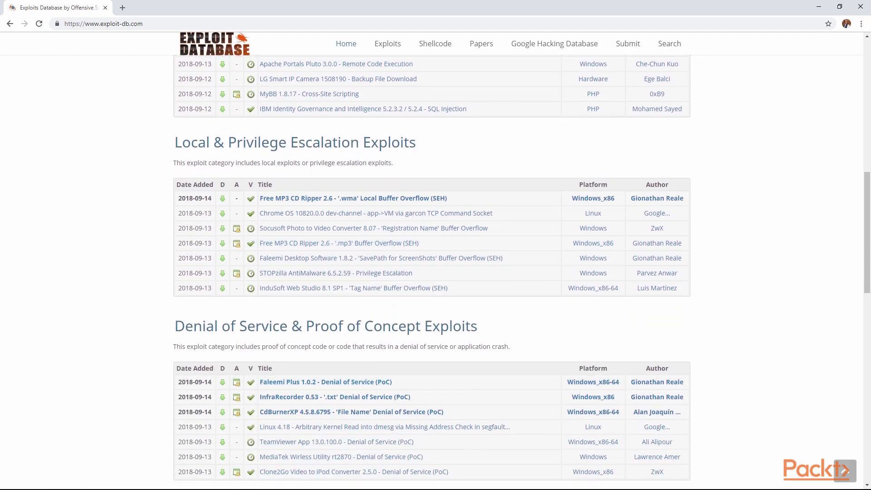
scroll(431, 272, up, 1)
scroll(431, 272, up, 6)
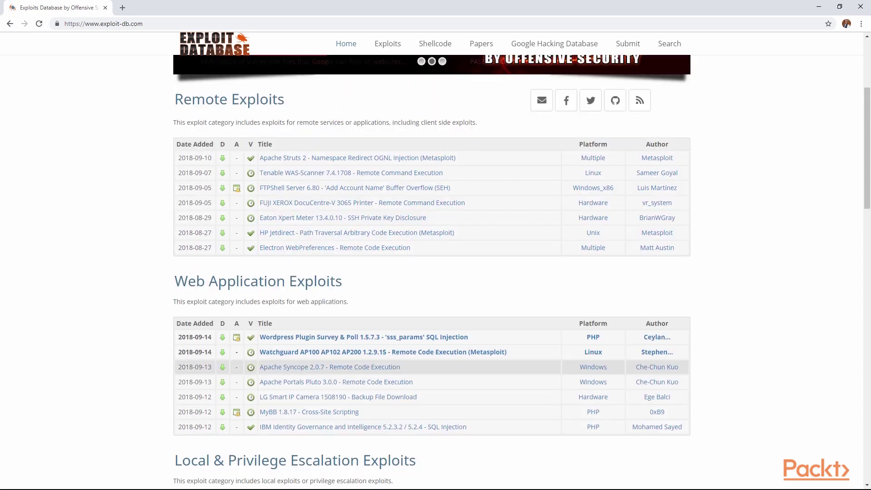
scroll(431, 272, up, 4)
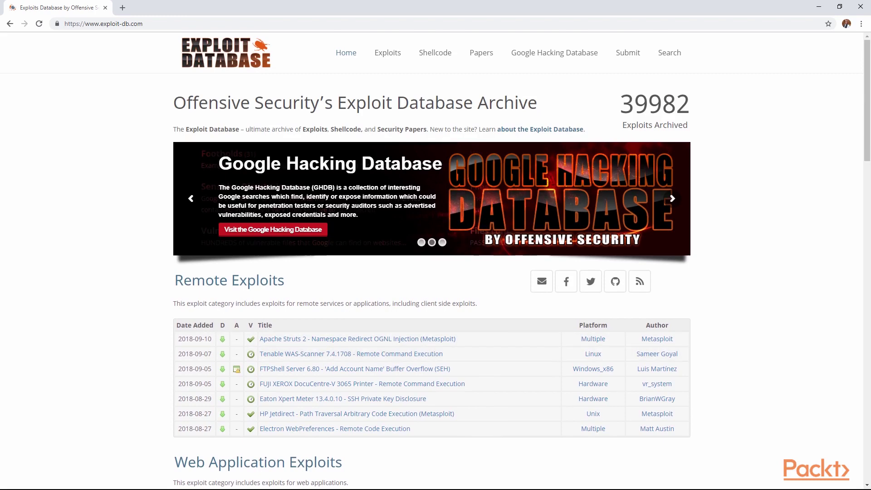
mouse_move(388, 53)
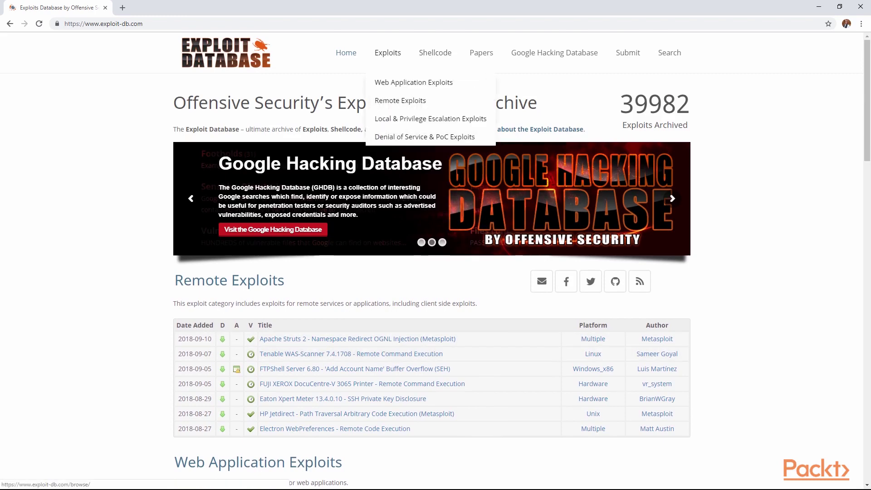
Go to the Google Hacking Database from Exploit Database's top navigation bar
mouse_move(554, 52)
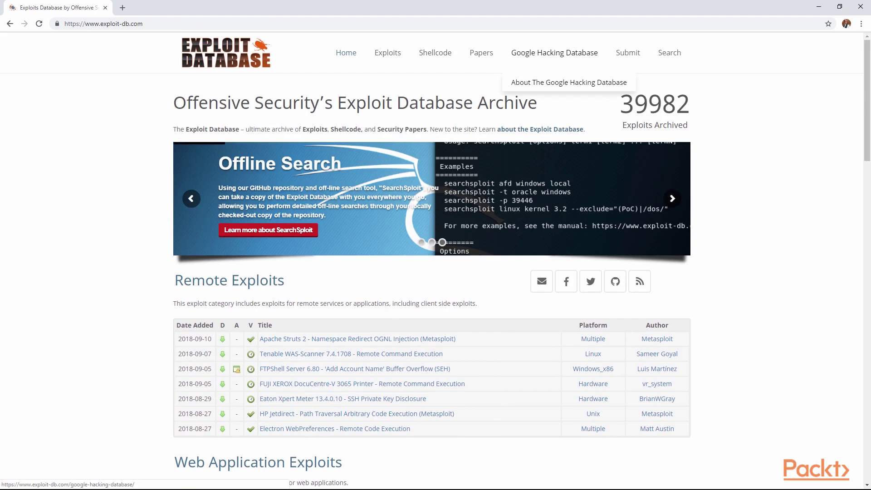
click(554, 53)
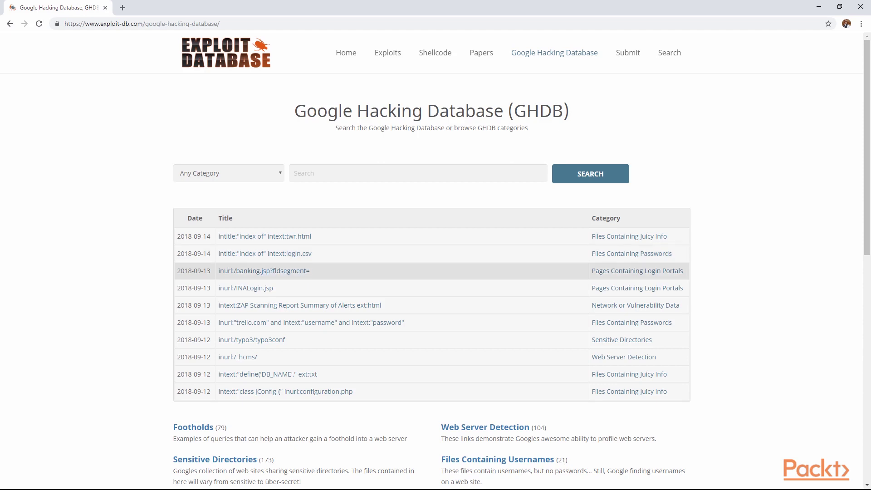
Open the inurl:/INALogin.jsp dork entry and run its Google search in a new tab
click(245, 288)
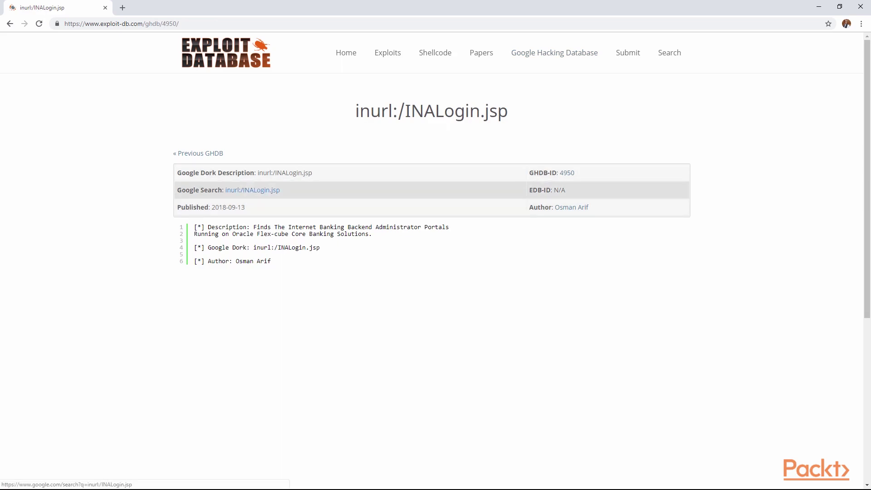
click(252, 190)
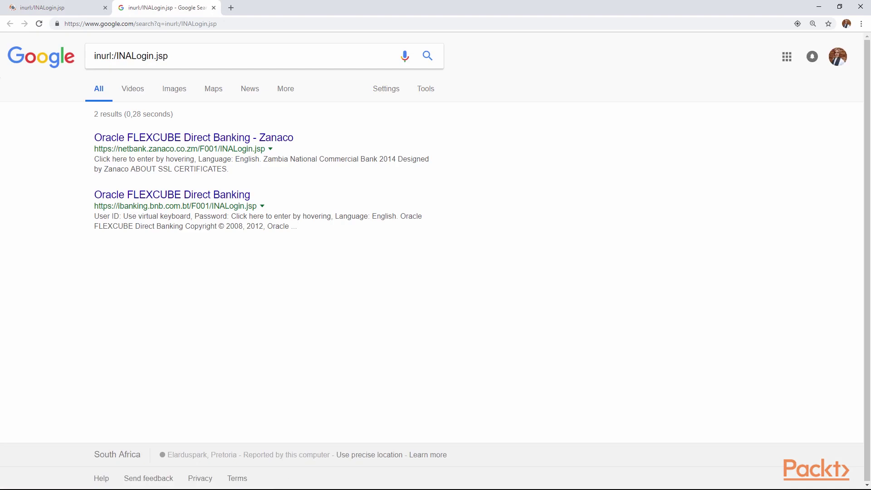